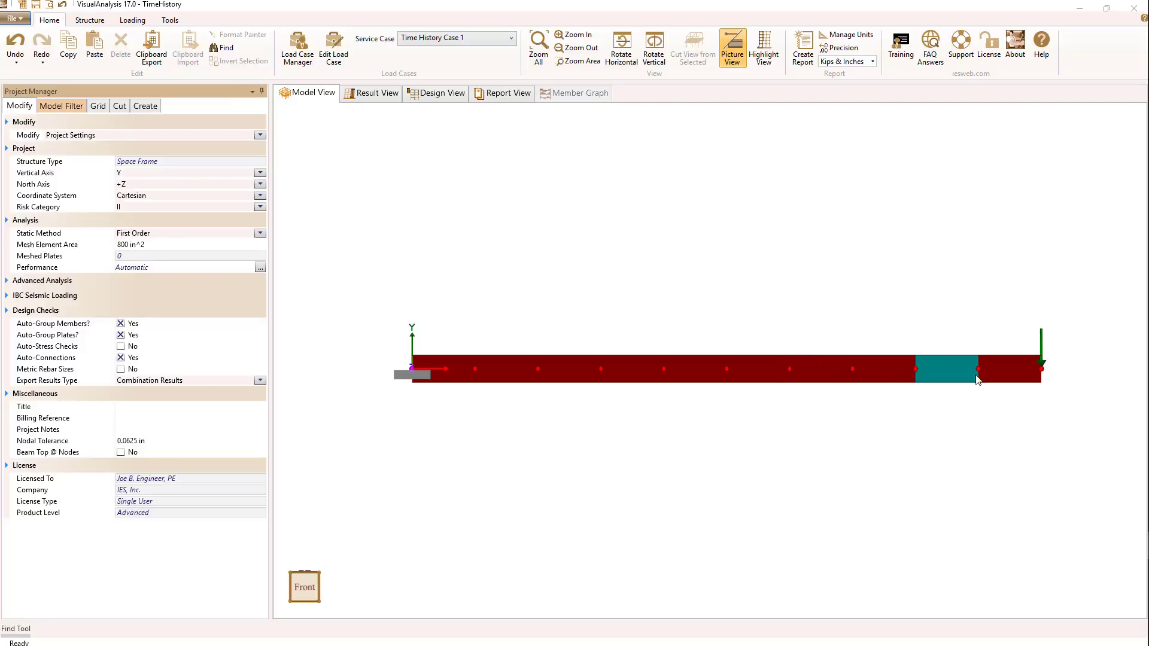
Inspect the nodal load at the beam's free end under Time History Case 1 and service case L, returning to Time History Case 1
click(1042, 347)
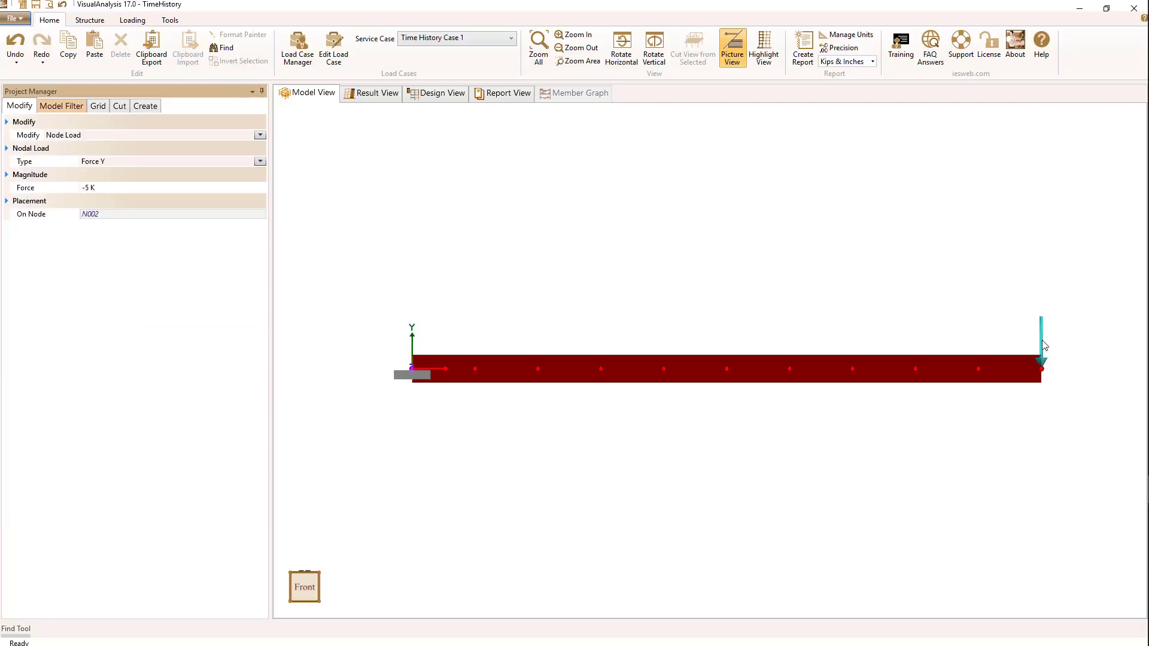
click(840, 259)
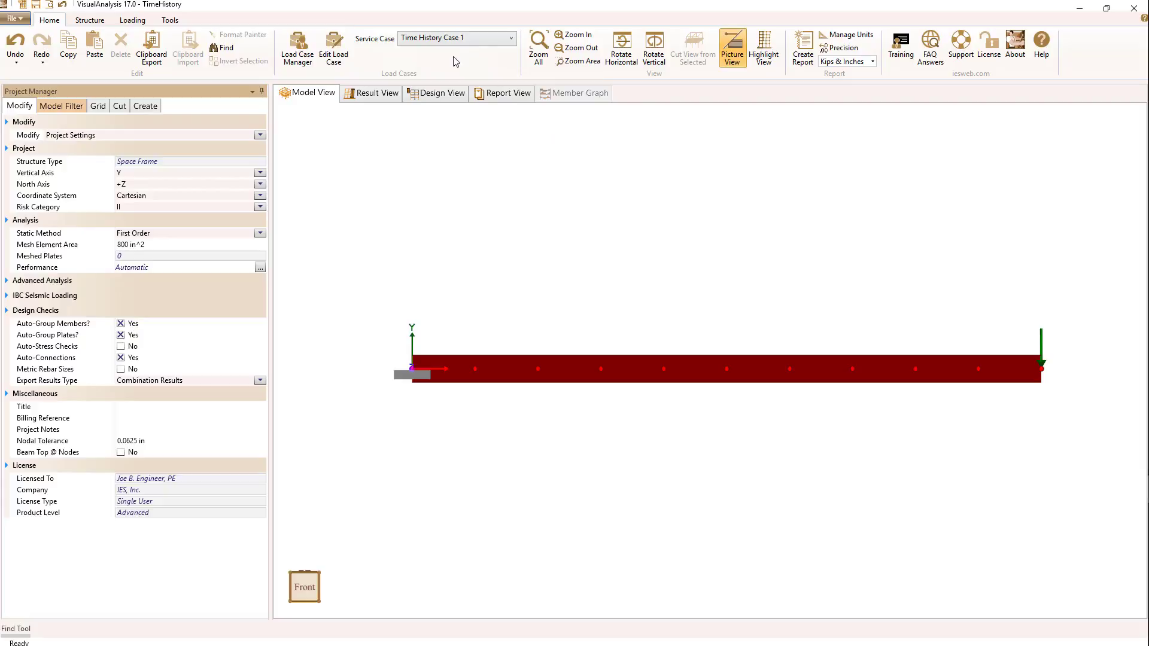
click(445, 38)
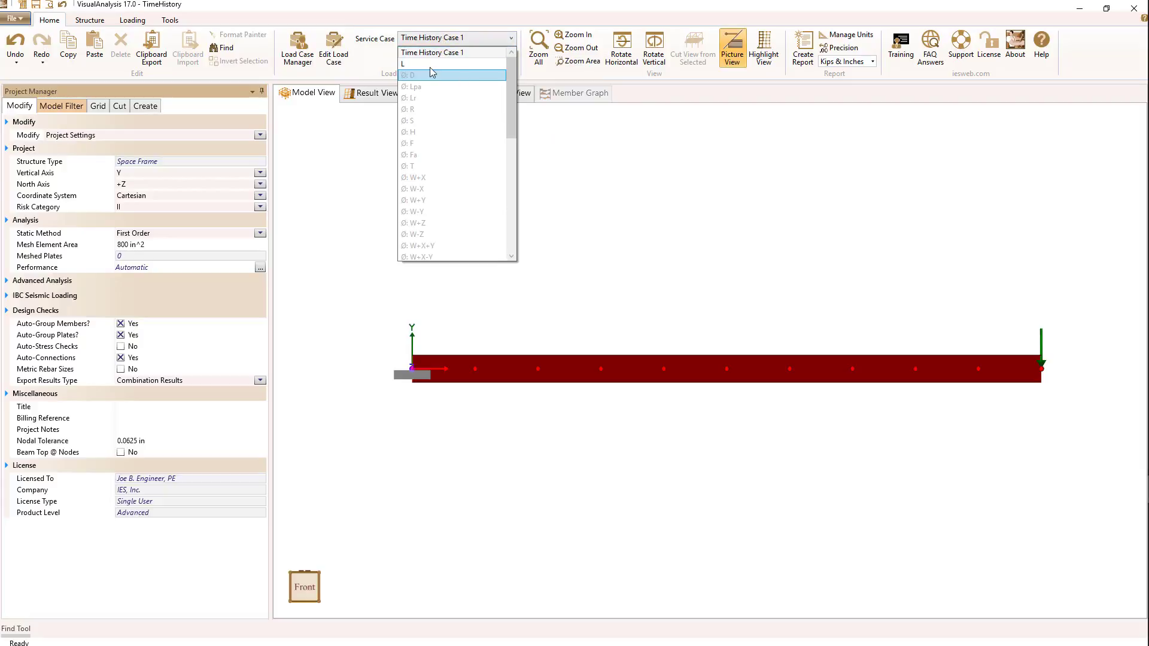
click(430, 64)
click(1042, 343)
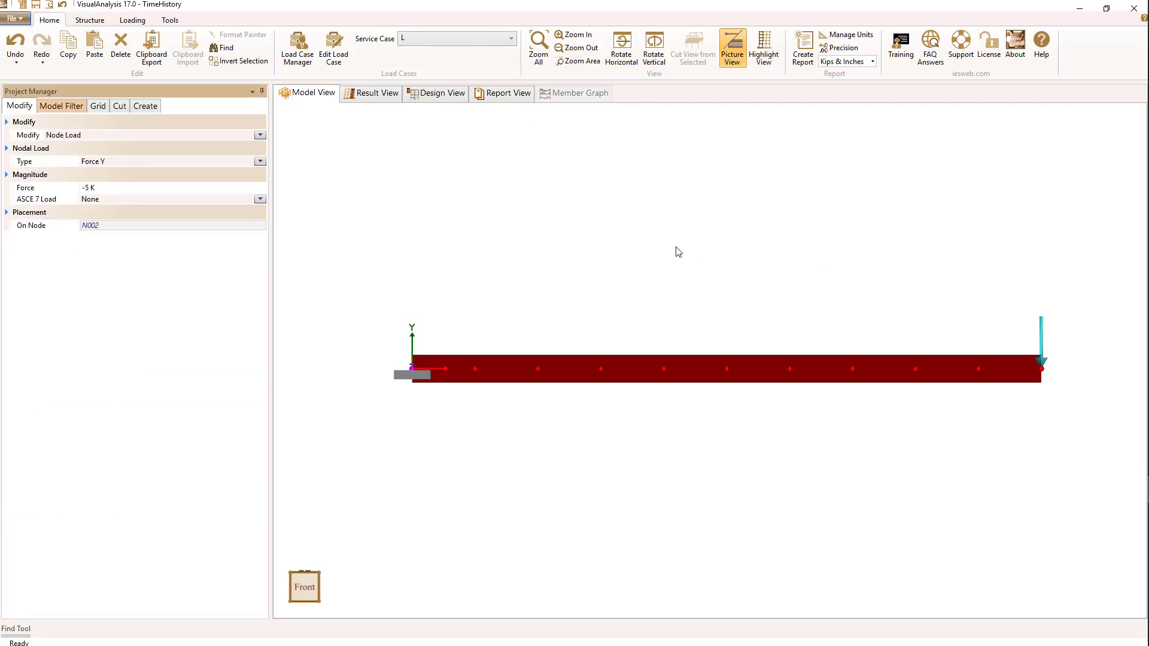
click(677, 251)
click(453, 38)
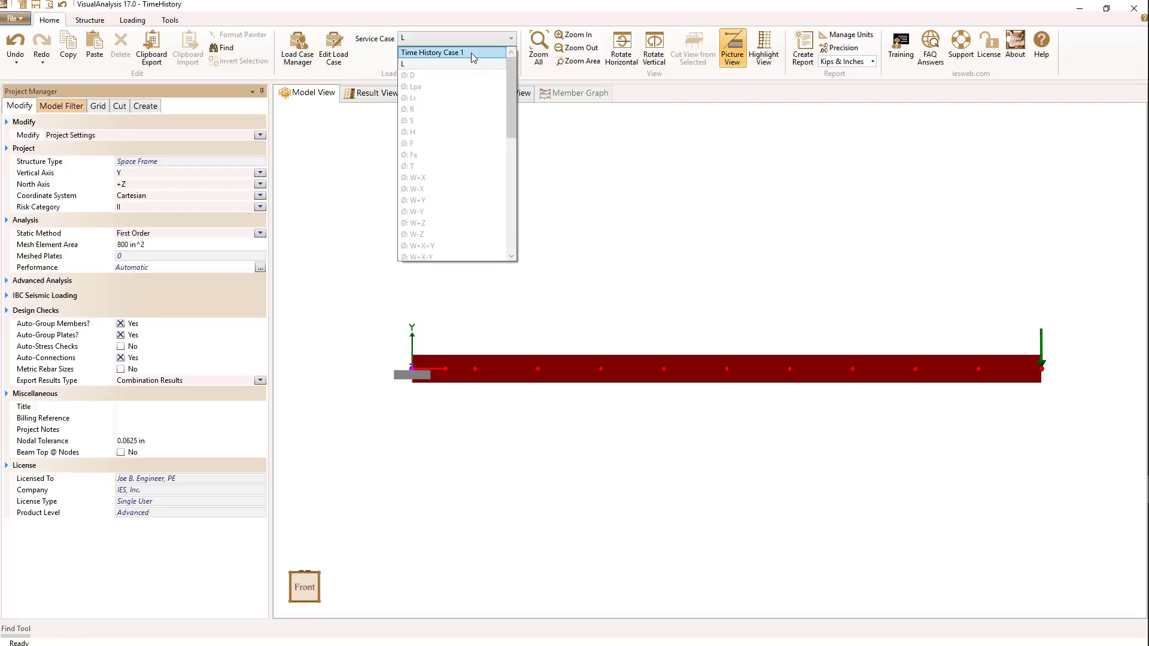
click(472, 53)
Review the forcing function, time step and Newmark settings of the dynamic load case Time History Case 1, and close the load case manager
click(294, 53)
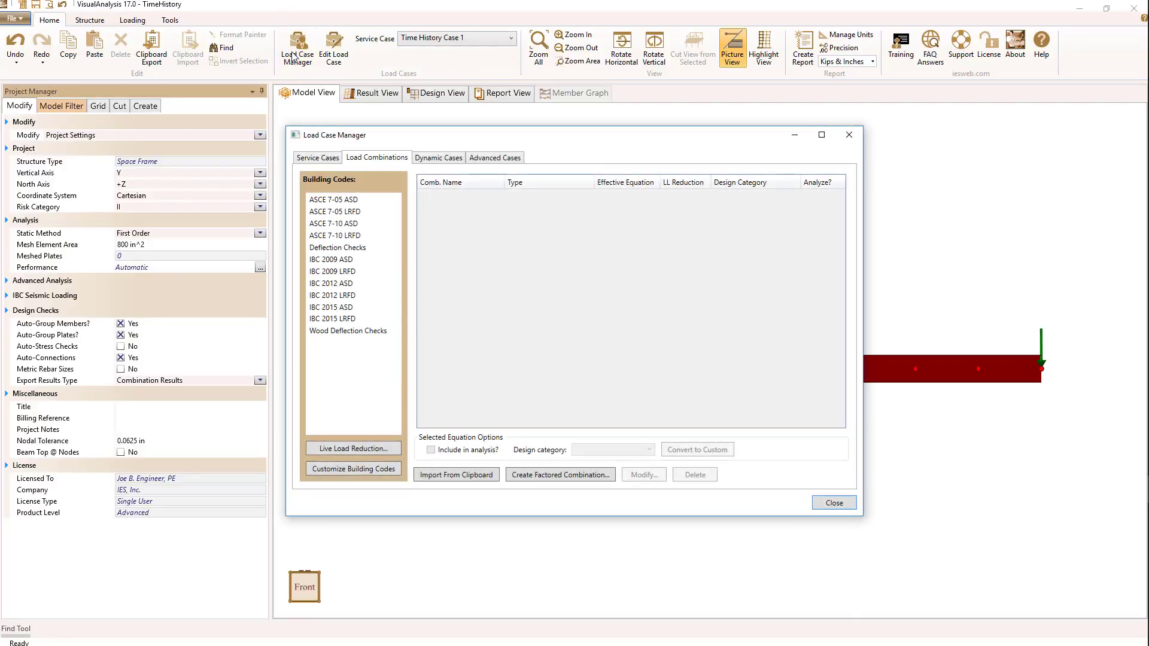
click(436, 134)
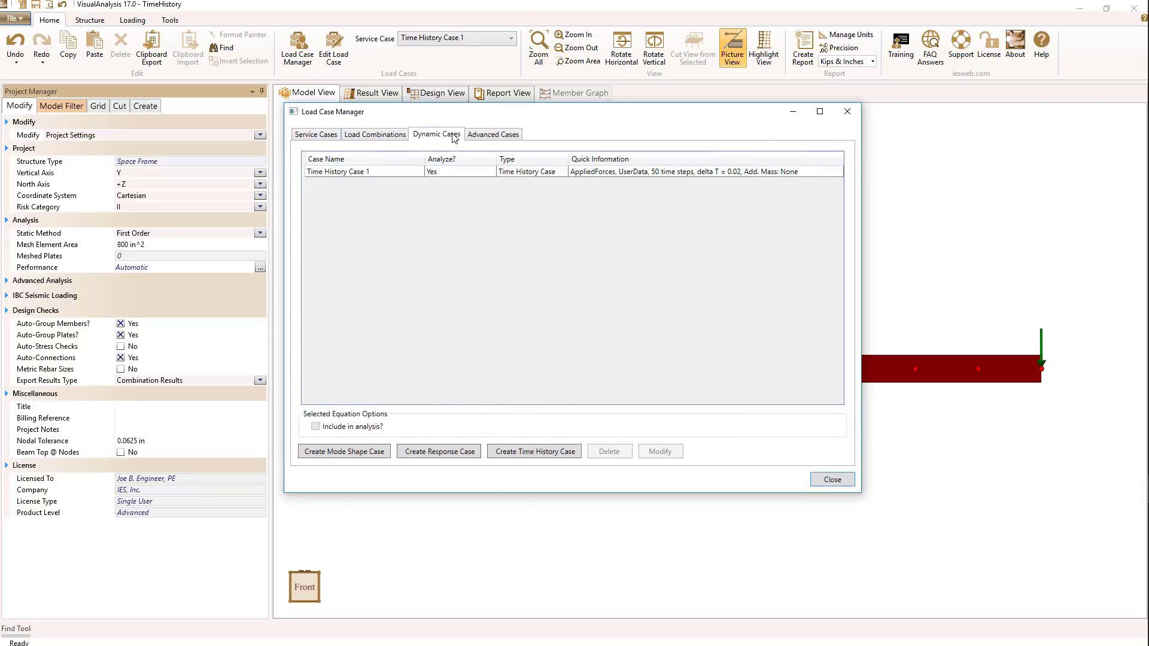
double_click(397, 174)
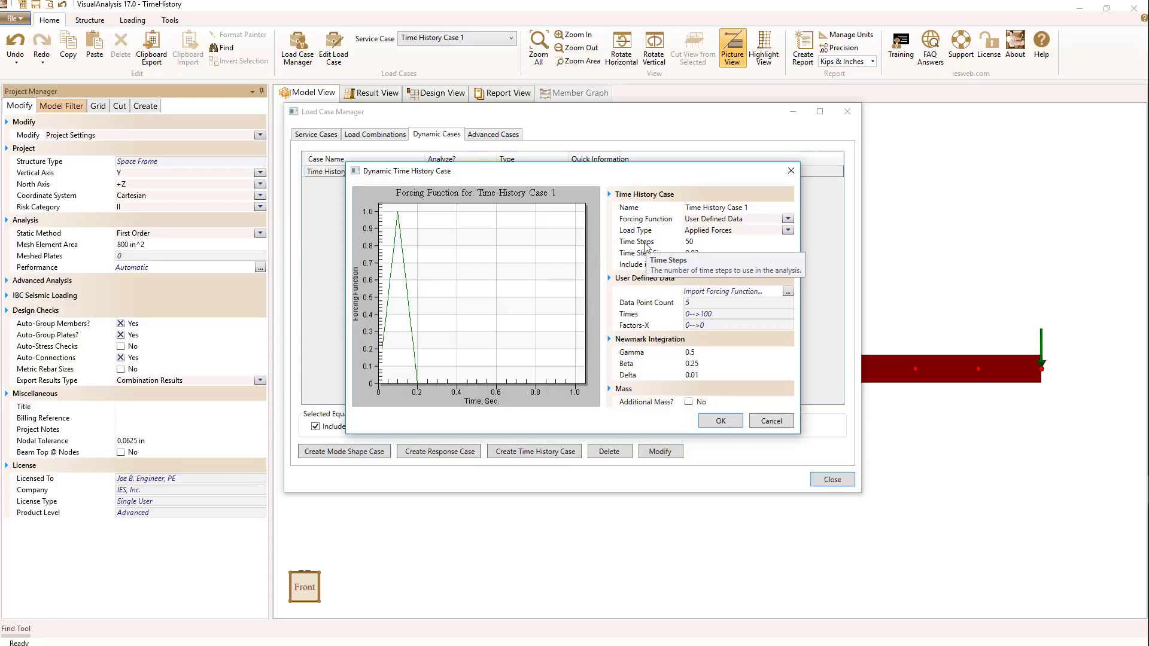
click(697, 241)
click(751, 252)
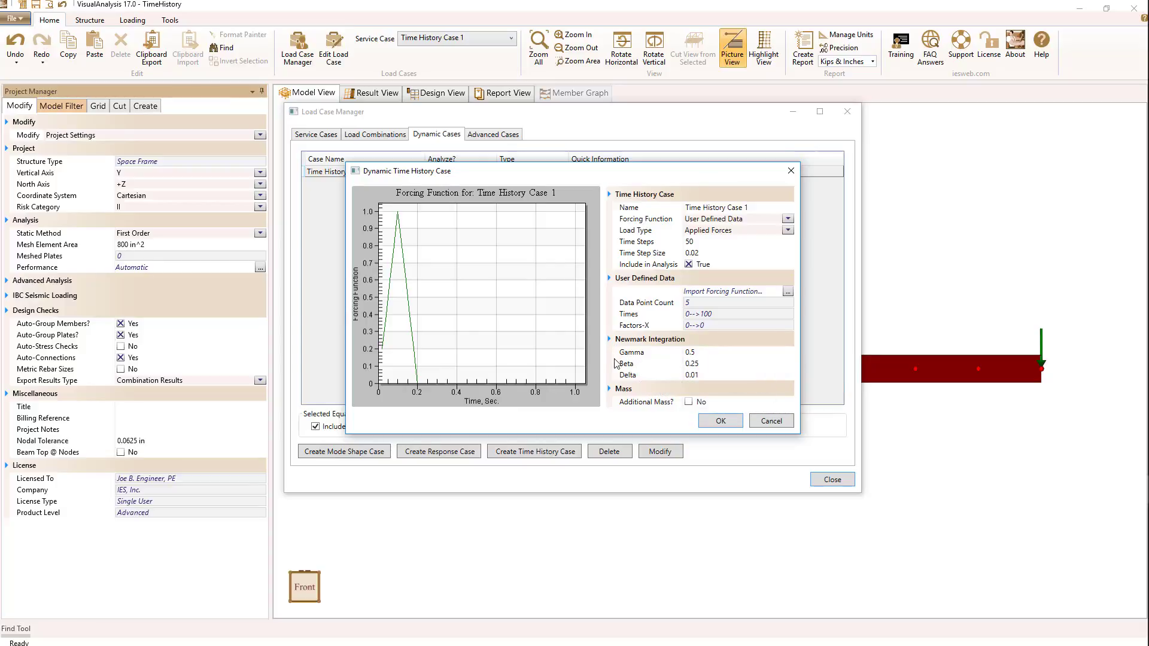
click(720, 421)
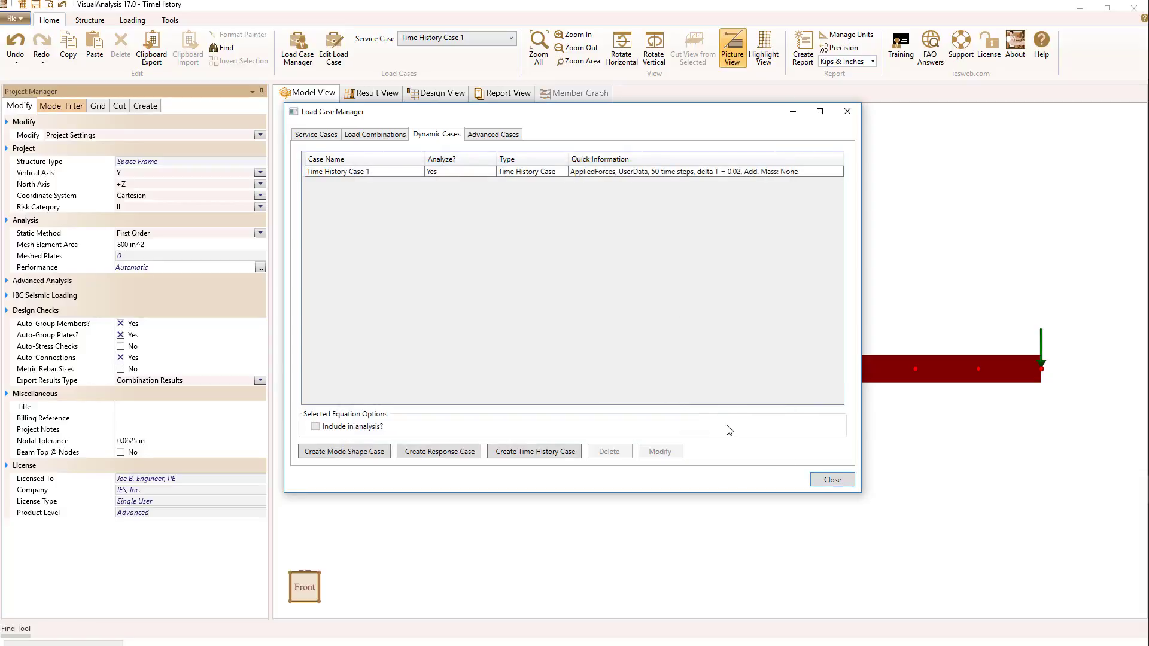
click(832, 479)
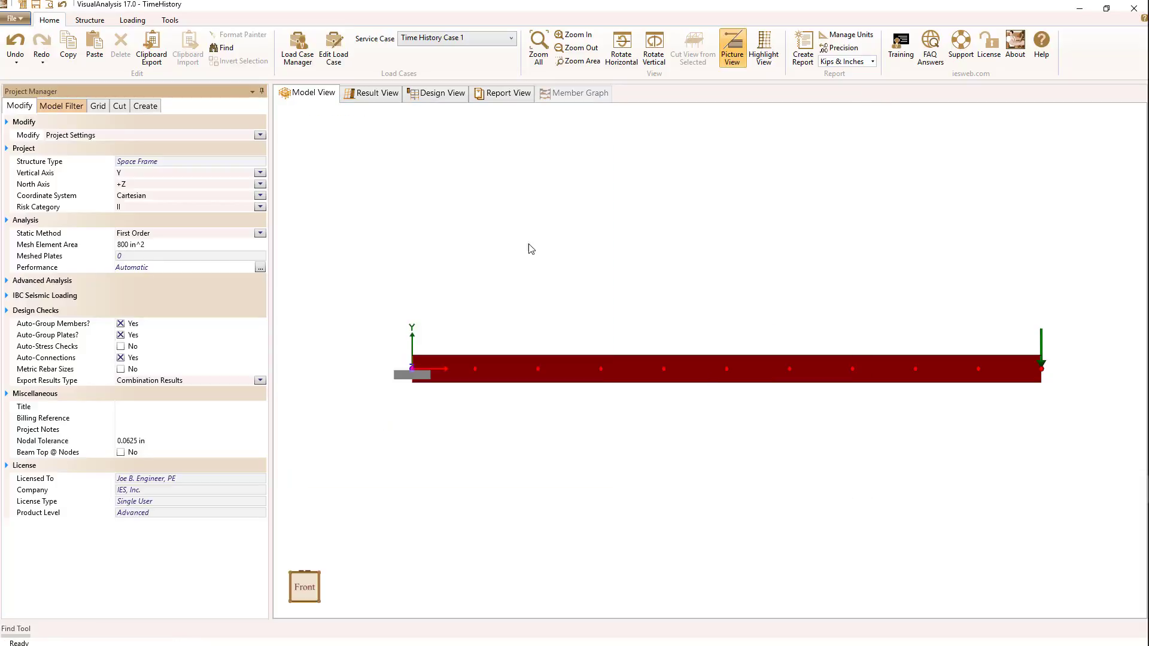
Show the analysis results for Time History Case 1 at t = 0.7
click(363, 96)
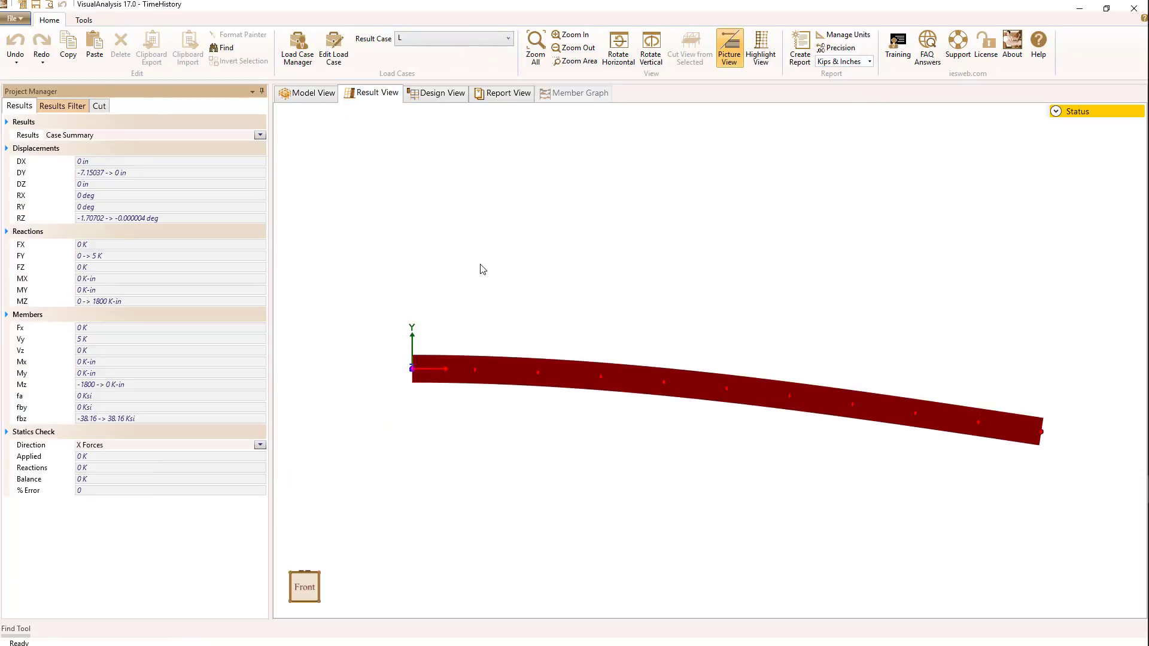
click(413, 37)
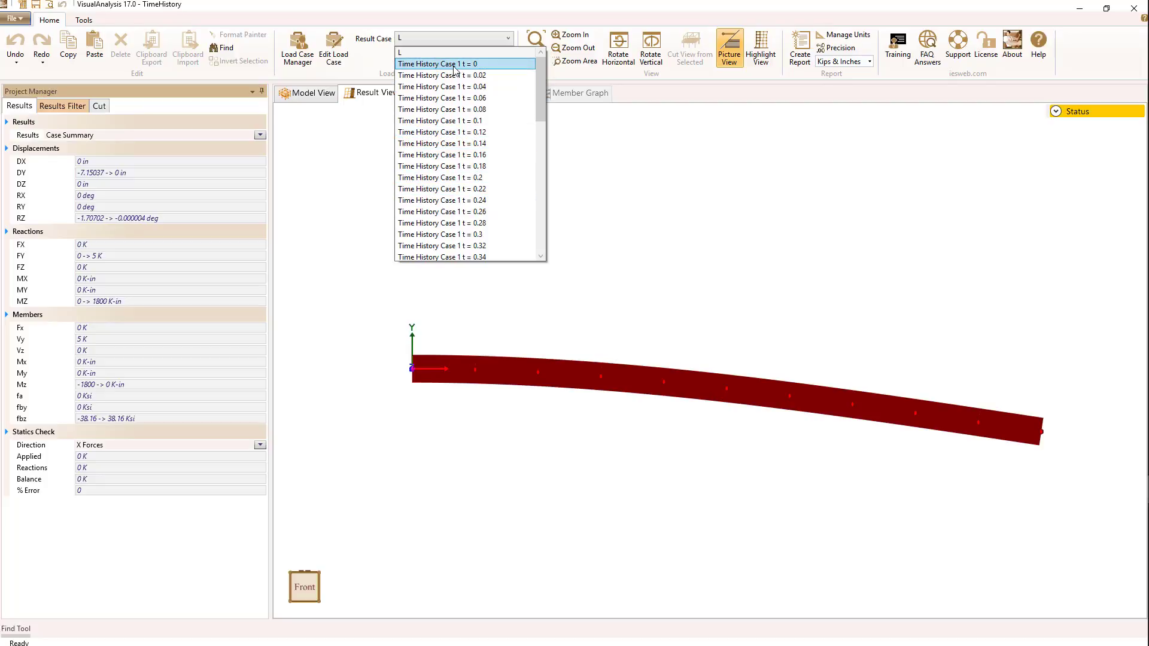
drag(542, 95, 546, 242)
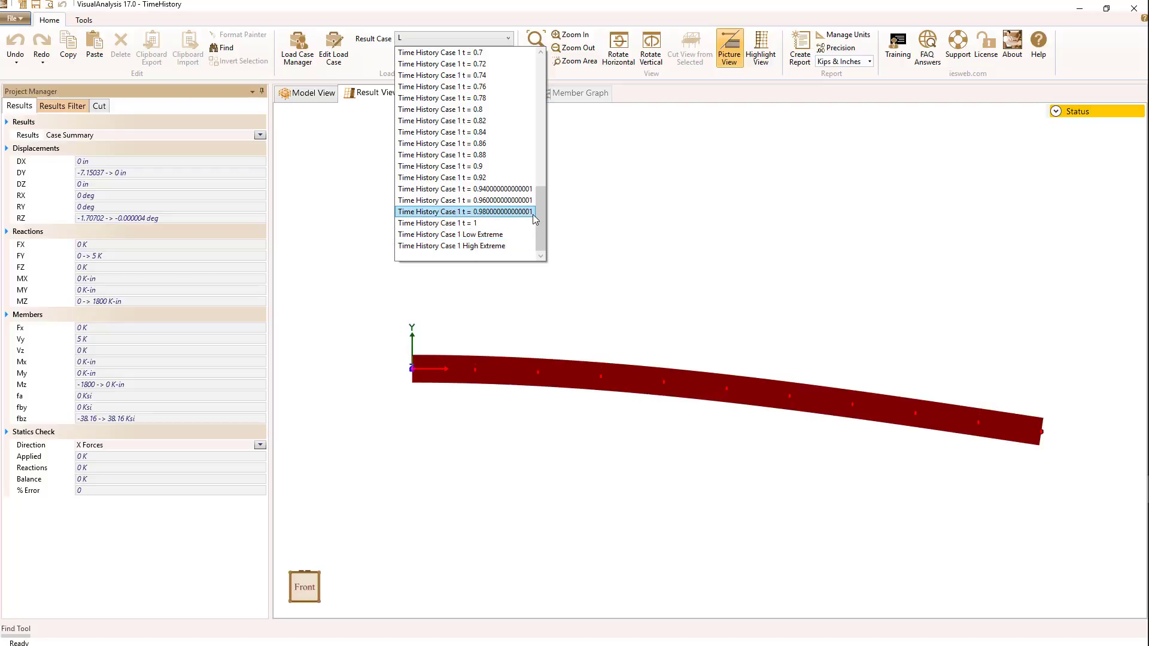
drag(536, 214, 538, 174)
click(417, 177)
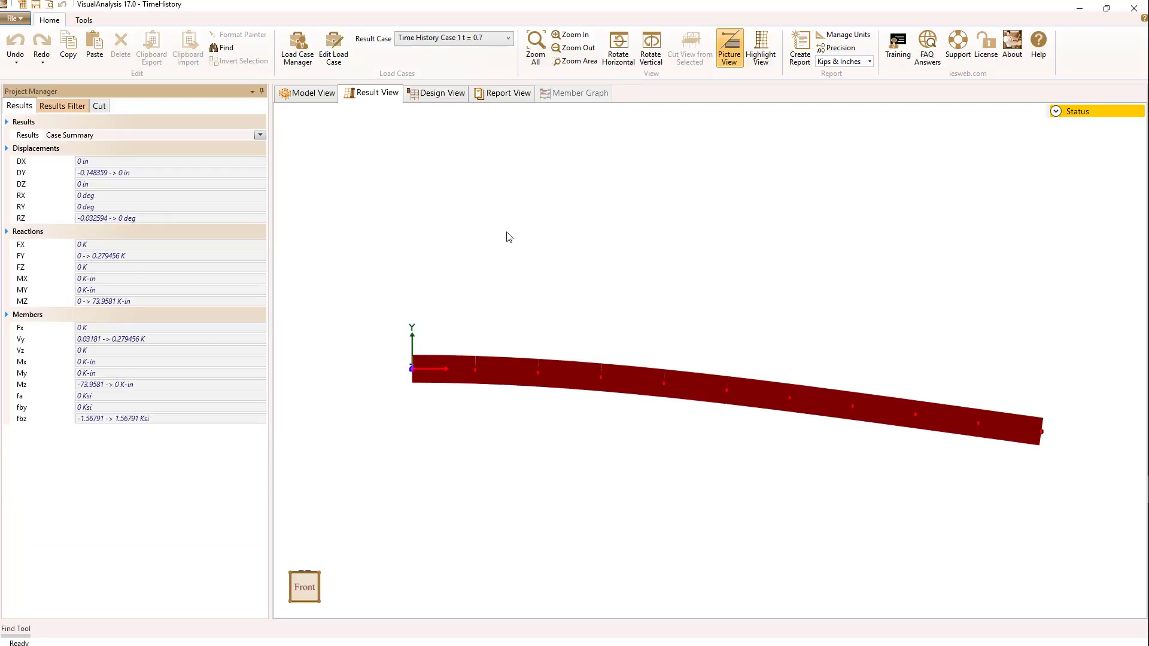
Animate the beam's time history results with the Real Time type, and stop the animation after watching it
right_click(370, 176)
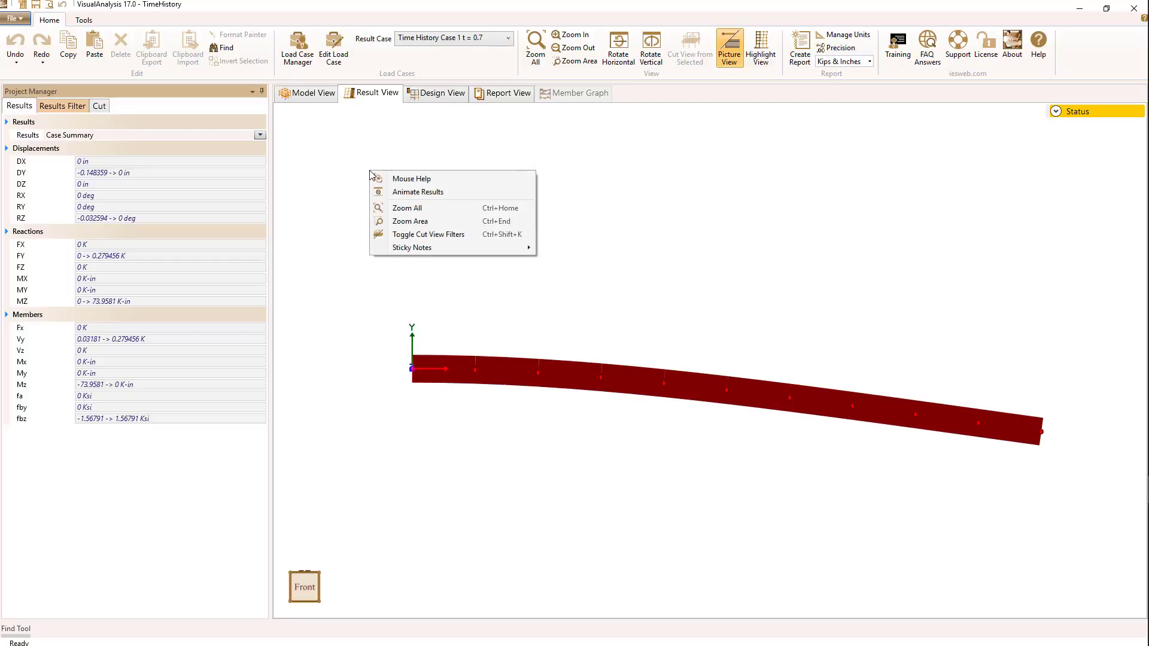
click(419, 192)
drag(556, 270, 528, 165)
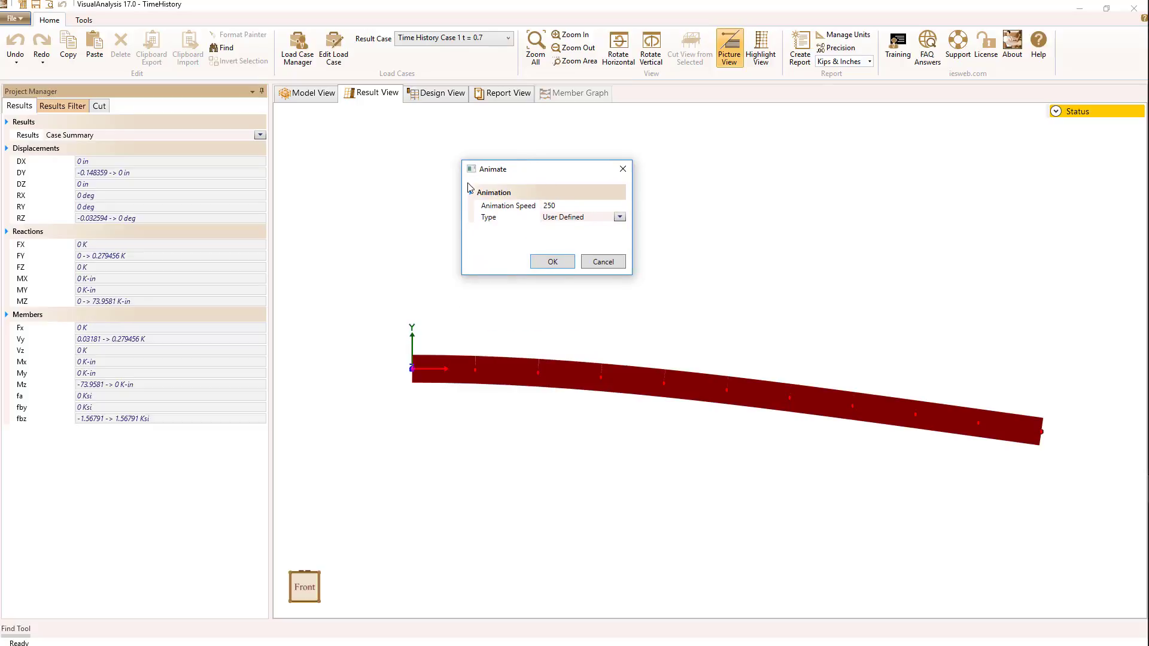
click(619, 217)
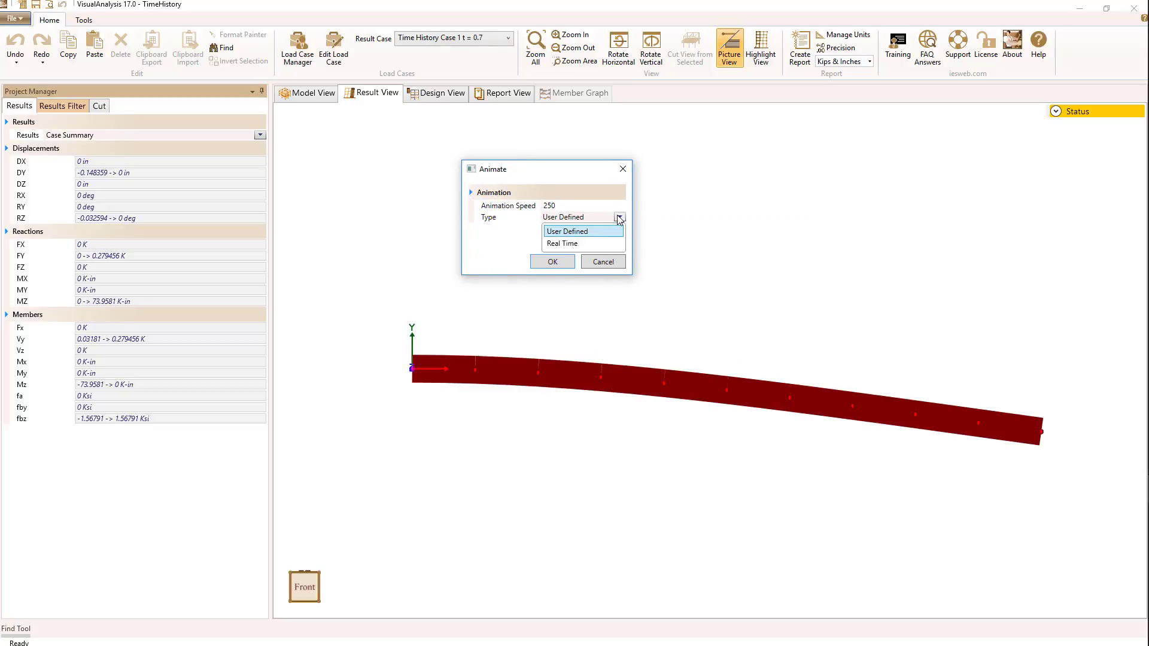
click(583, 246)
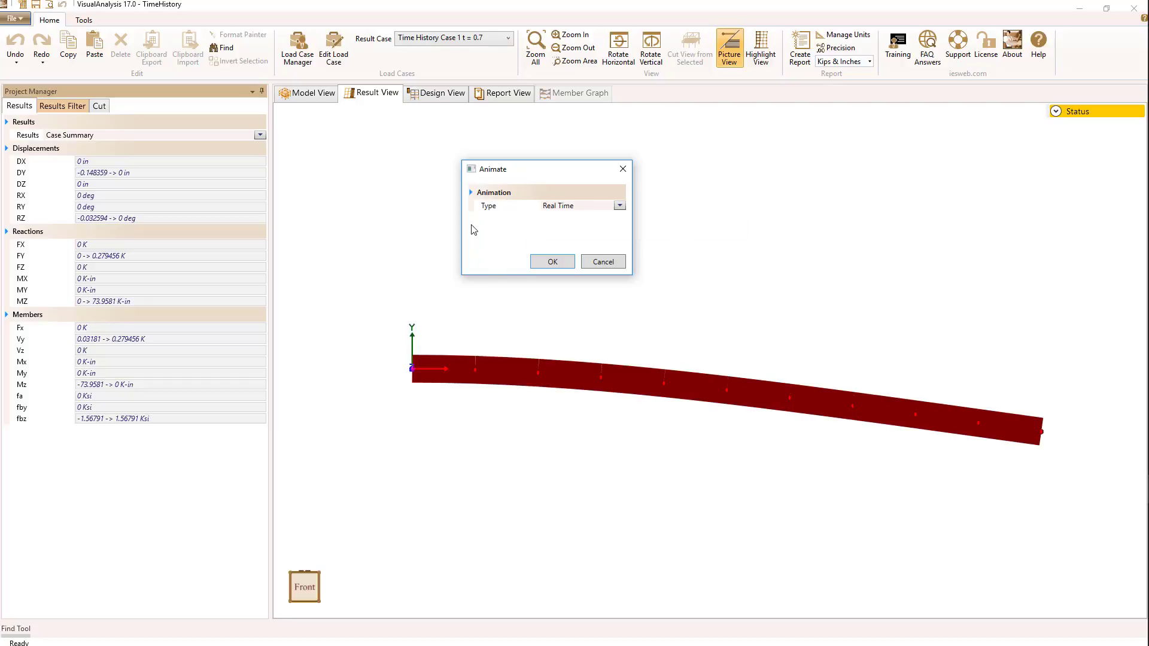
click(552, 263)
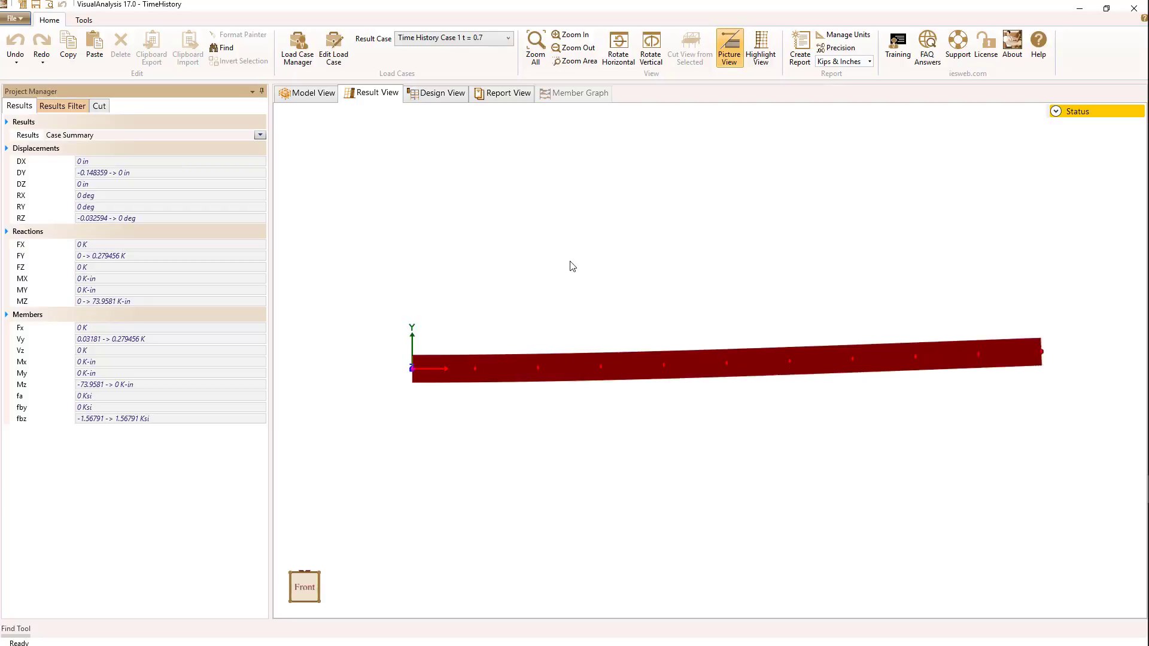
right_click(464, 229)
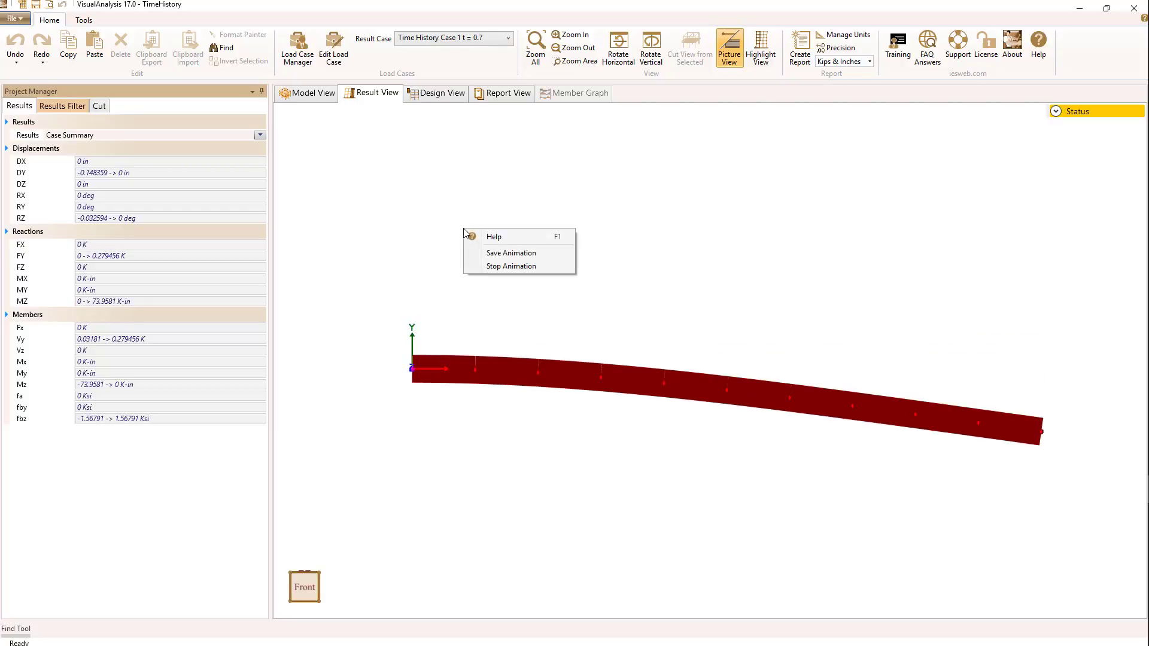
click(488, 268)
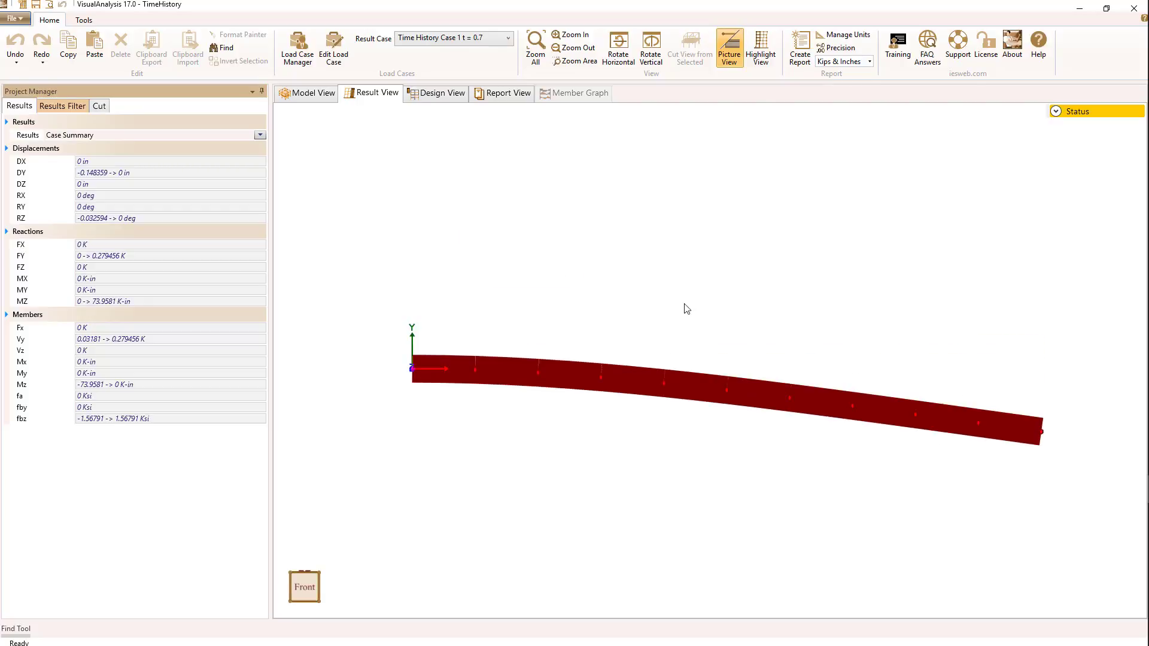
Plot the displacement history of the beam's free-end node and examine the first downward peak in the Y displacement
click(1042, 432)
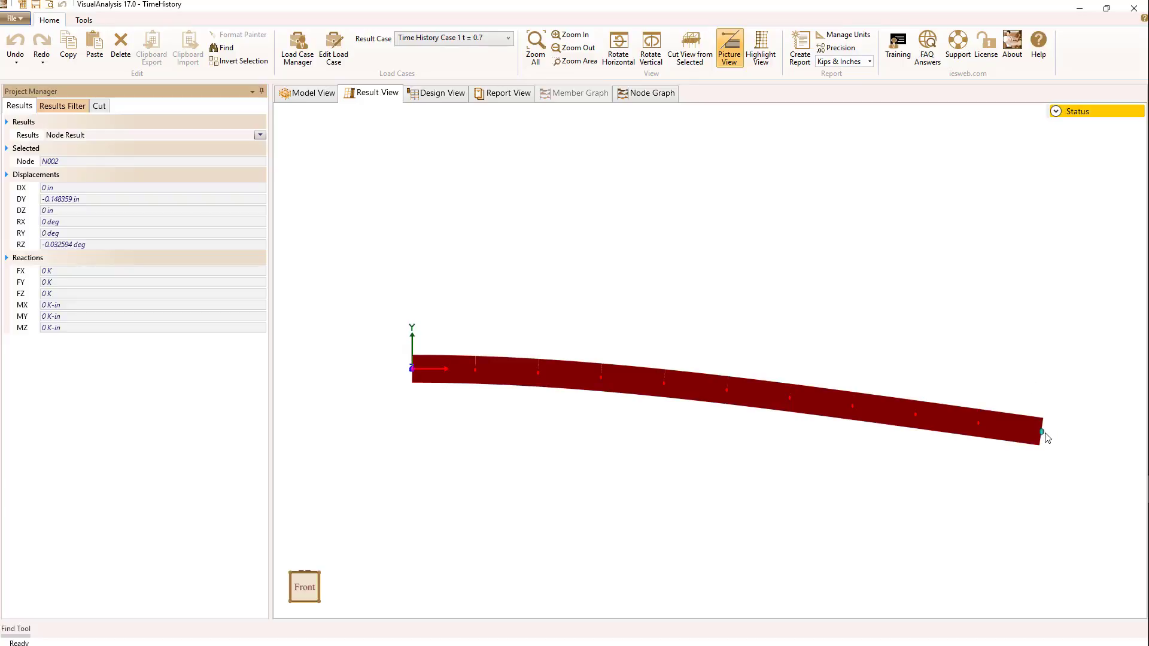
right_click(689, 193)
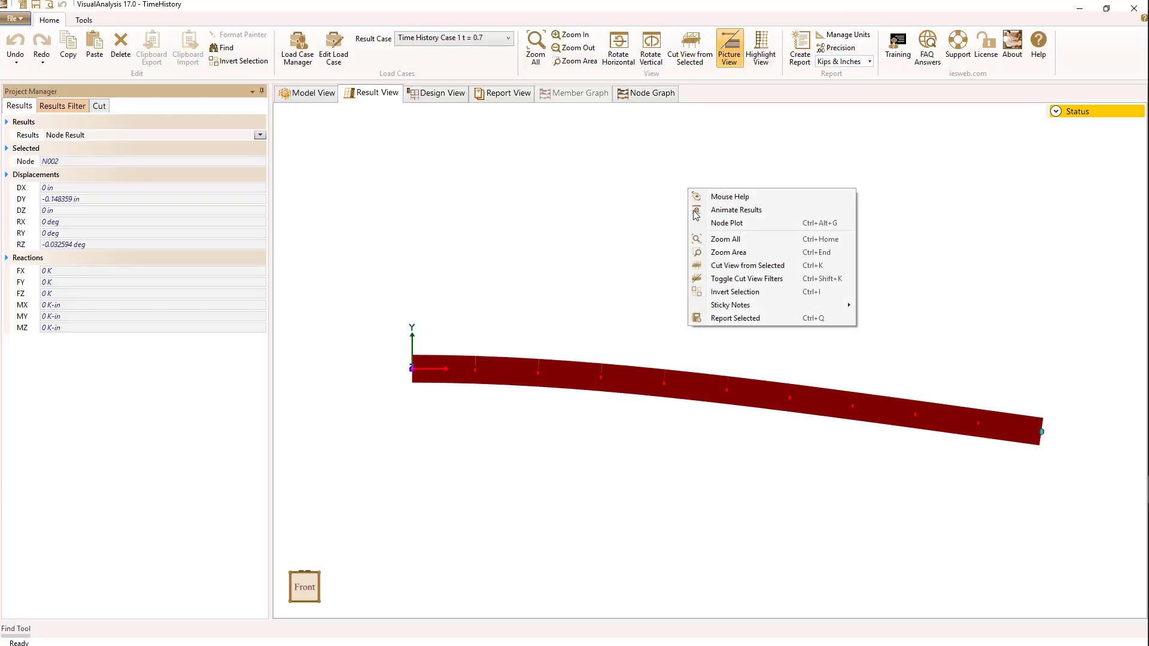
click(724, 223)
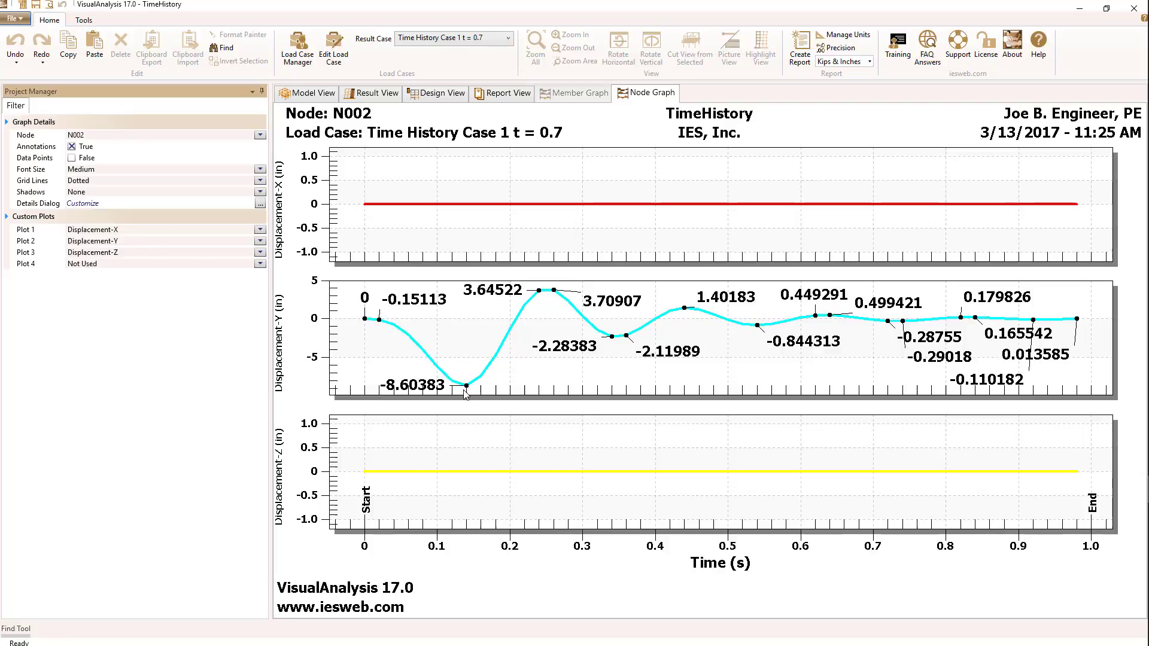
mouse_move(466, 390)
Show the results for static load case L and check the free-end node's Y displacement
click(379, 95)
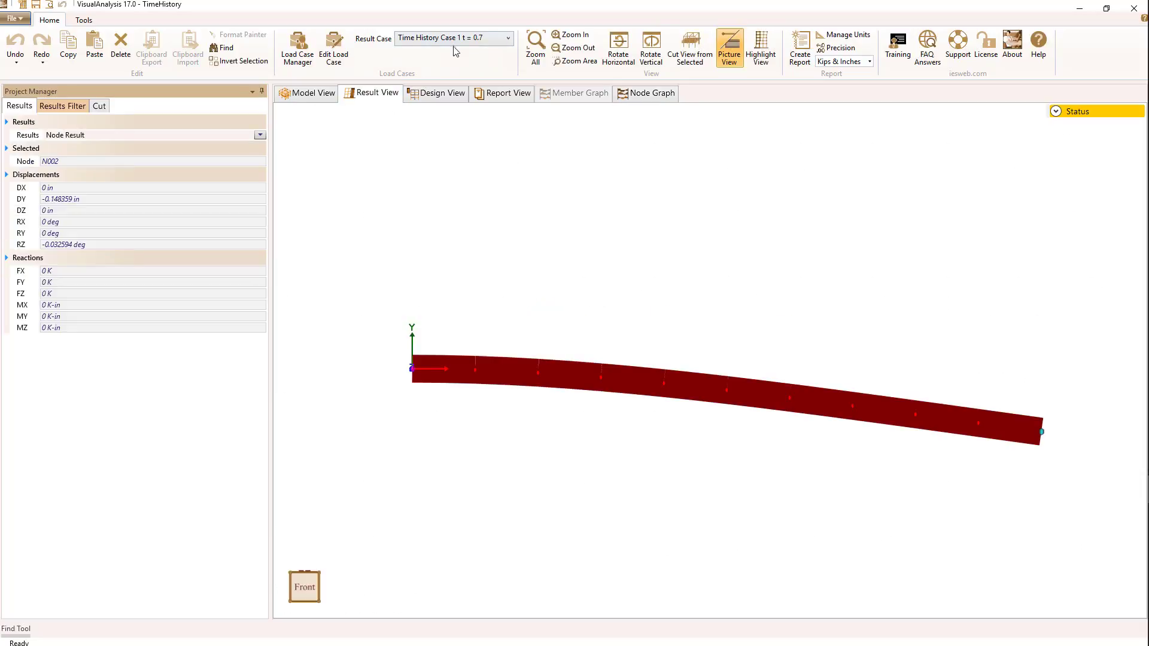
click(508, 38)
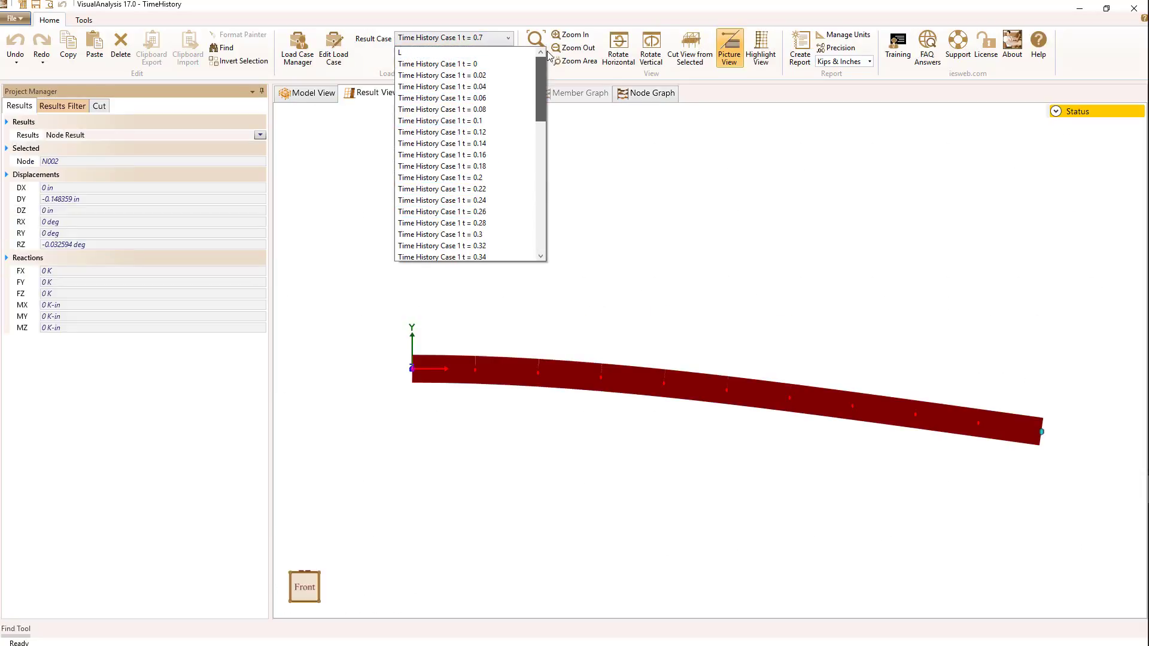
click(444, 54)
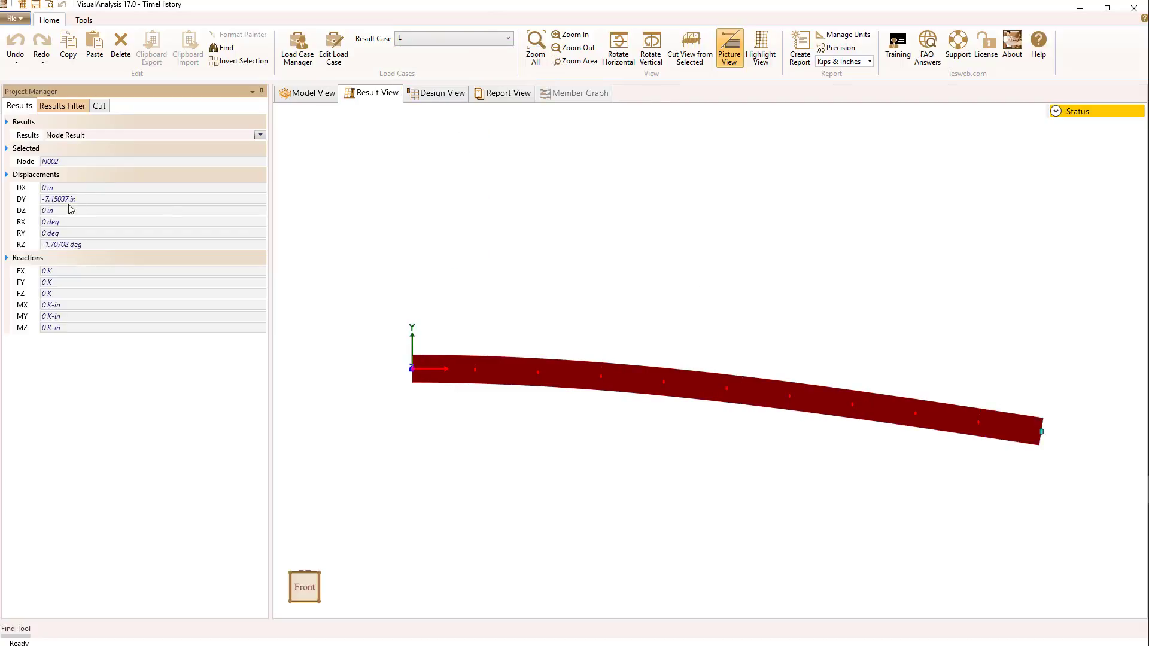
mouse_move(46, 201)
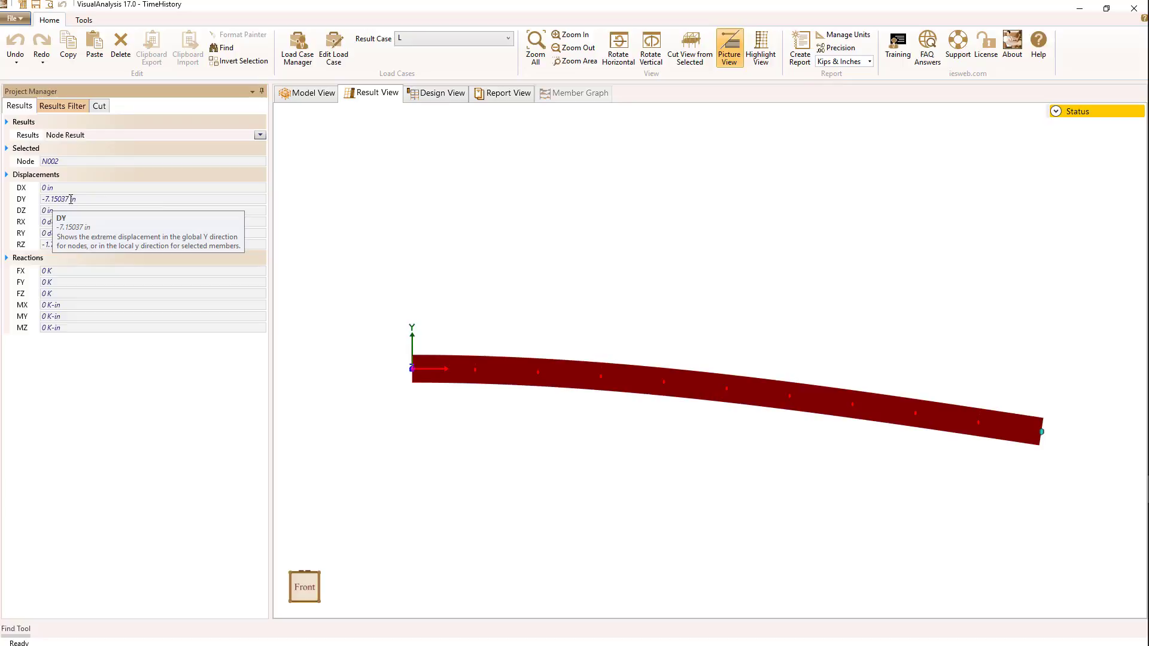